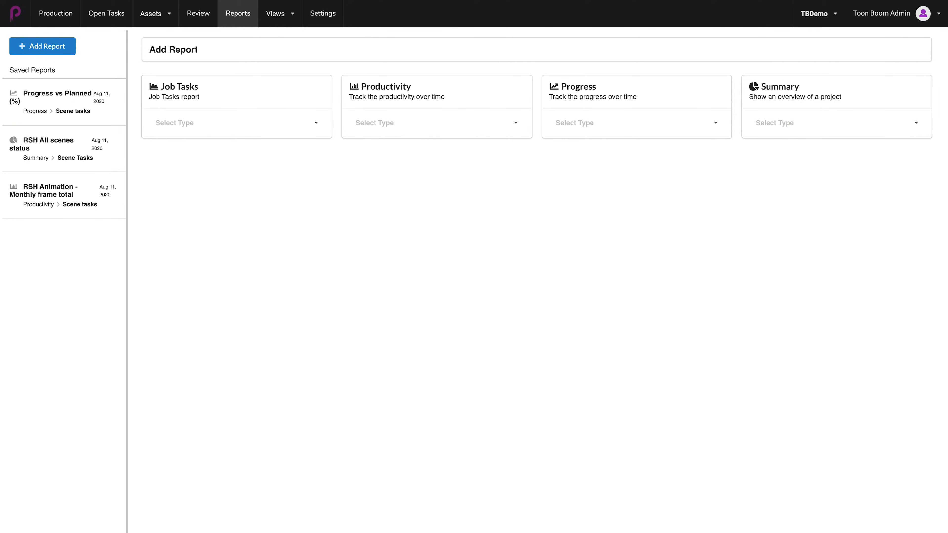
- Start a new Summary report of the Scene Tasks type
{"action": "left_click", "coordinate": [789, 122]}
{"action": "left_click", "coordinate": [769, 119]}
{"action": "left_click", "coordinate": [834, 119]}
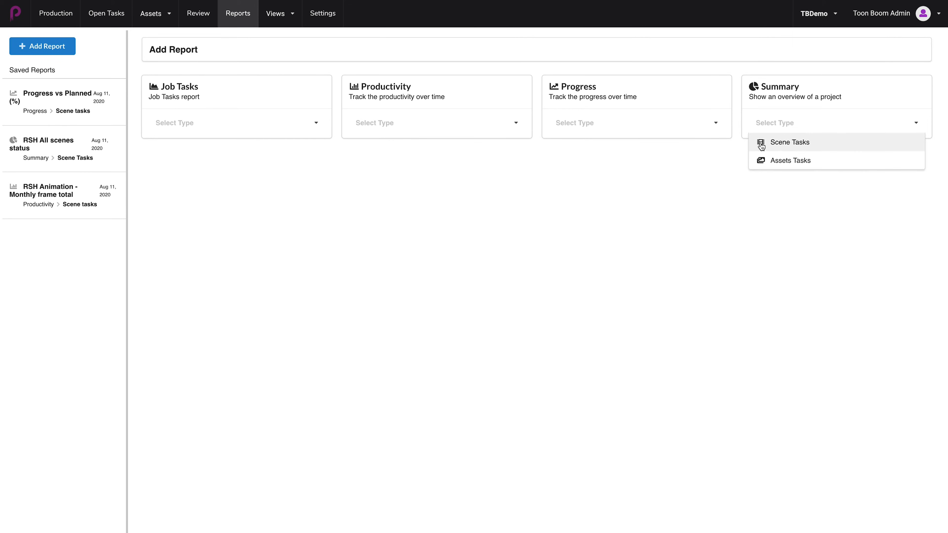
{"action": "left_click", "coordinate": [805, 146]}
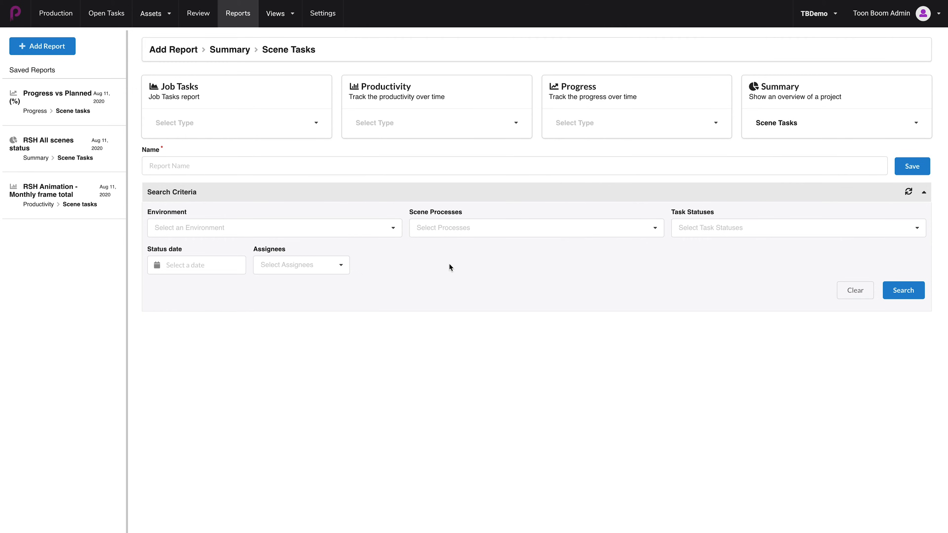
- Set the report's environment criterion to Roger_et_ses_humains
{"action": "left_click", "coordinate": [392, 227]}
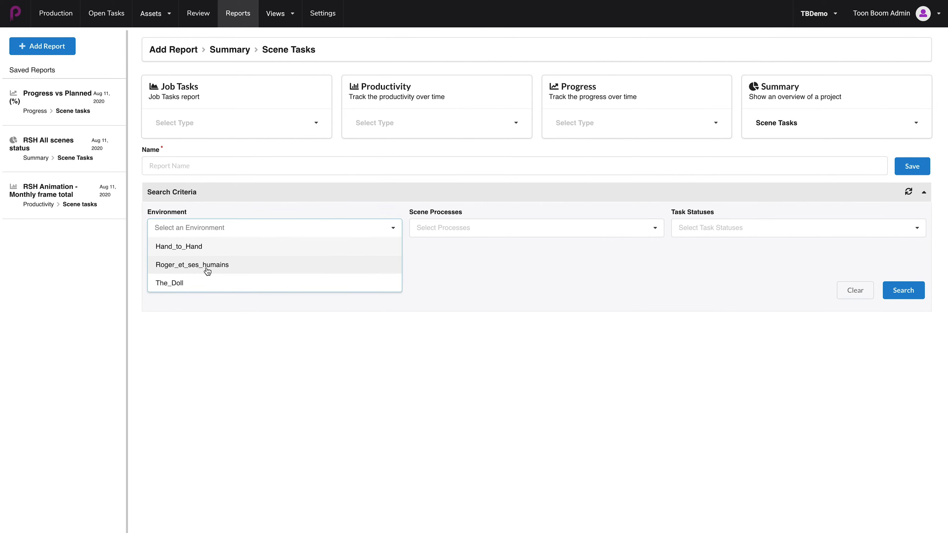
{"action": "left_click", "coordinate": [196, 266]}
{"action": "left_click", "coordinate": [468, 275]}
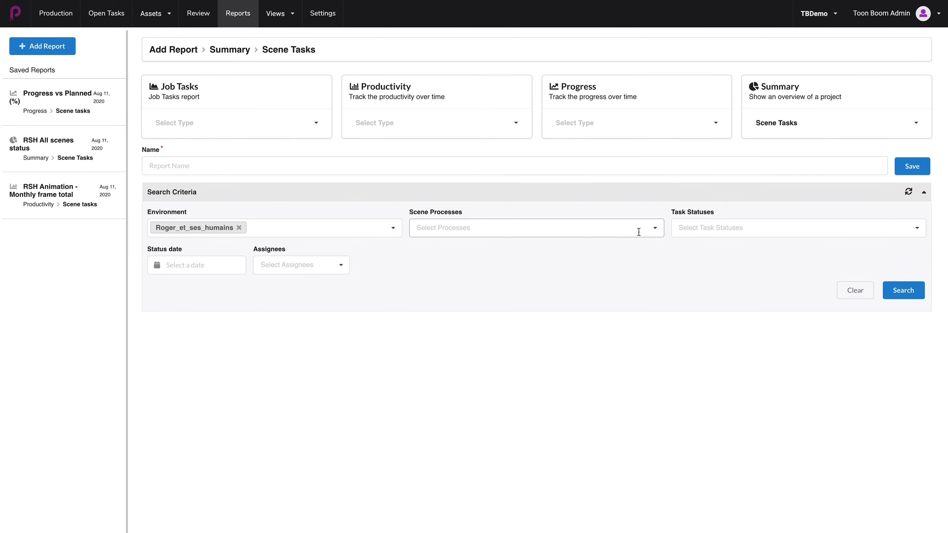
- Add Cleanup_Anim, Compositing and Rough_Anim as the report's scene processes
{"action": "left_click", "coordinate": [655, 231]}
{"action": "scroll", "coordinate": [620, 293], "scroll_direction": "down", "scroll_amount": 3}
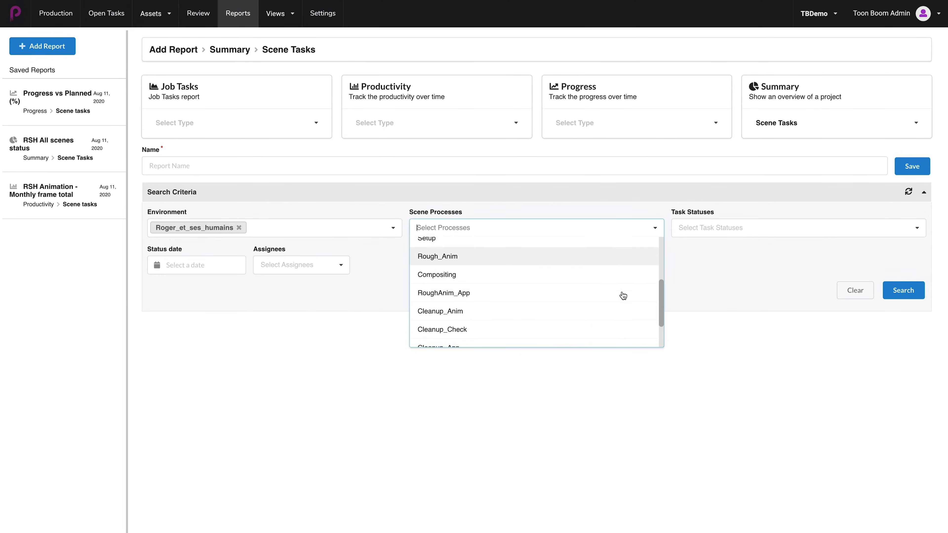
{"action": "scroll", "coordinate": [621, 295], "scroll_direction": "down", "scroll_amount": 1}
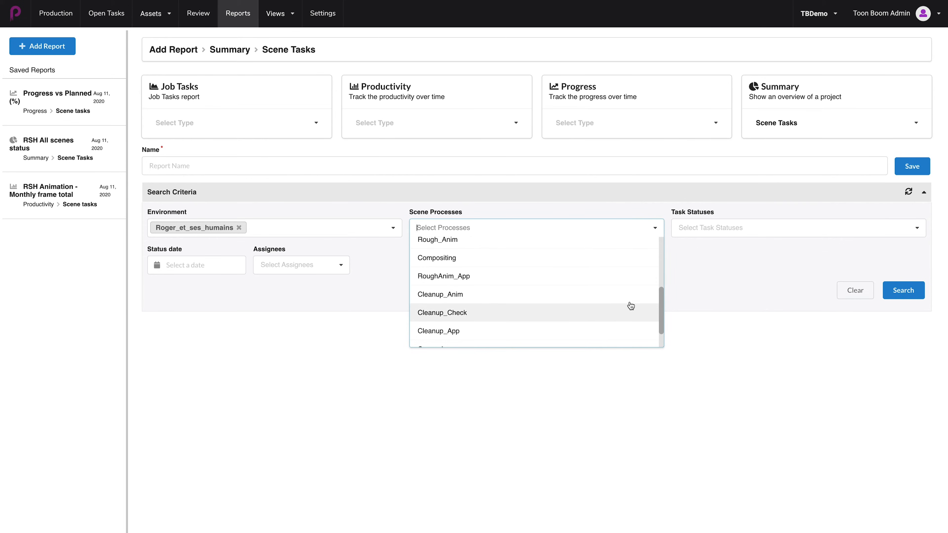
{"action": "left_click", "coordinate": [550, 297]}
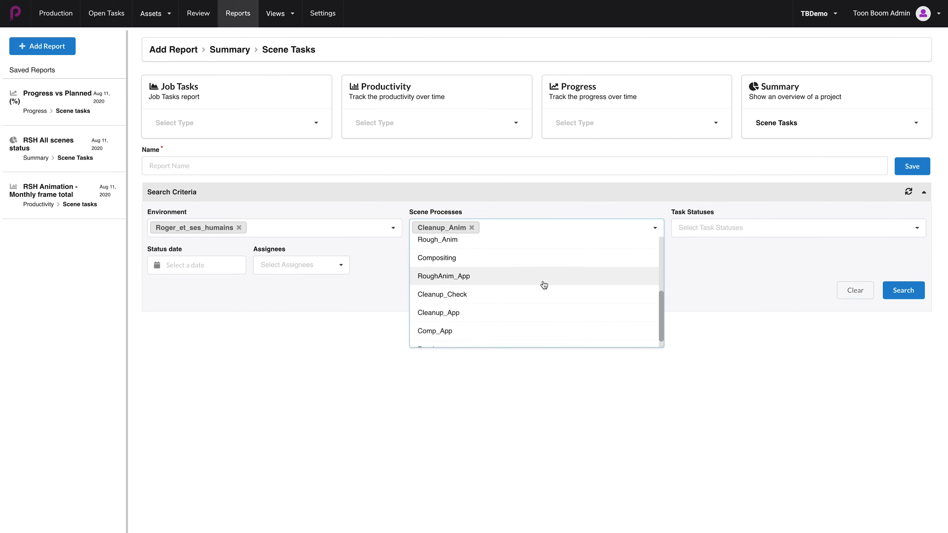
{"action": "left_click", "coordinate": [540, 261]}
{"action": "scroll", "coordinate": [573, 270], "scroll_direction": "up", "scroll_amount": 1}
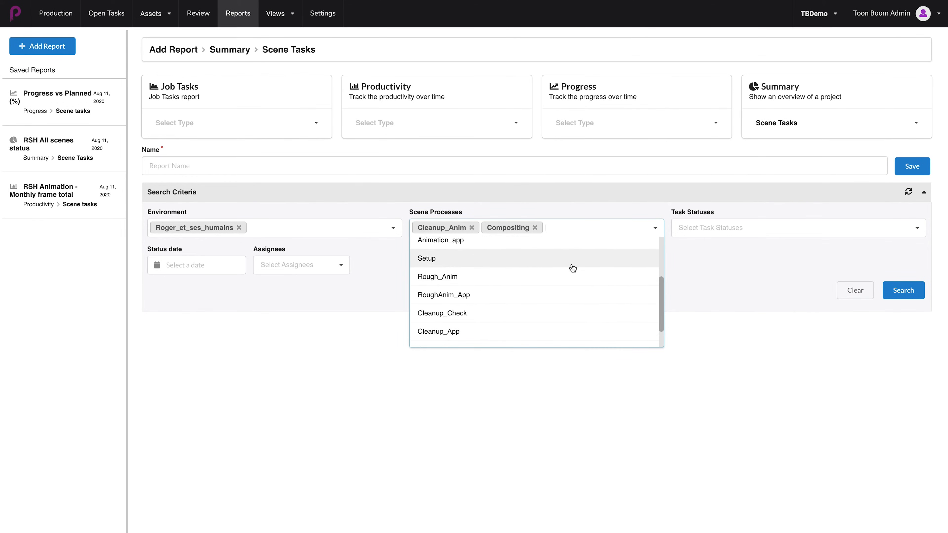
{"action": "left_click", "coordinate": [569, 276]}
{"action": "left_click", "coordinate": [707, 291]}
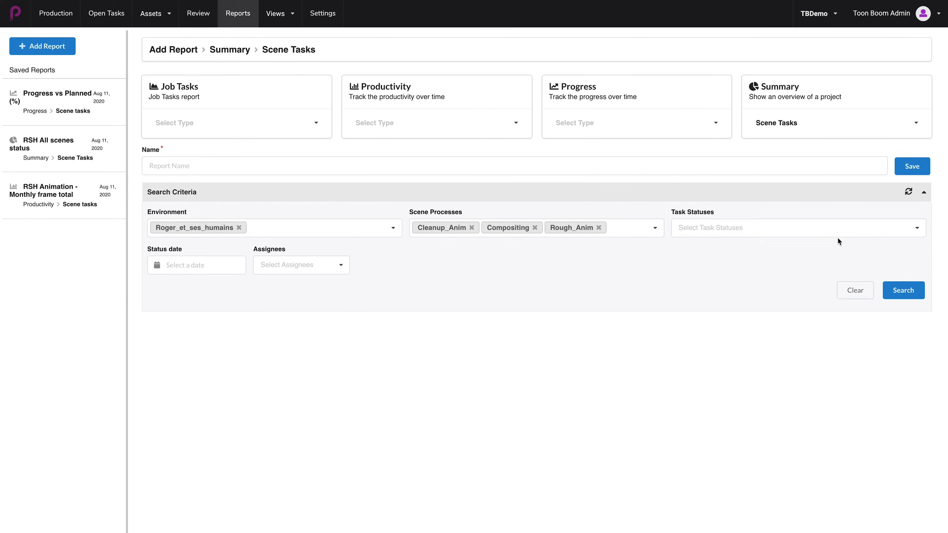
- Look through the choices offered by the Task Statuses, Status date and Assignees criteria
{"action": "left_click", "coordinate": [919, 230]}
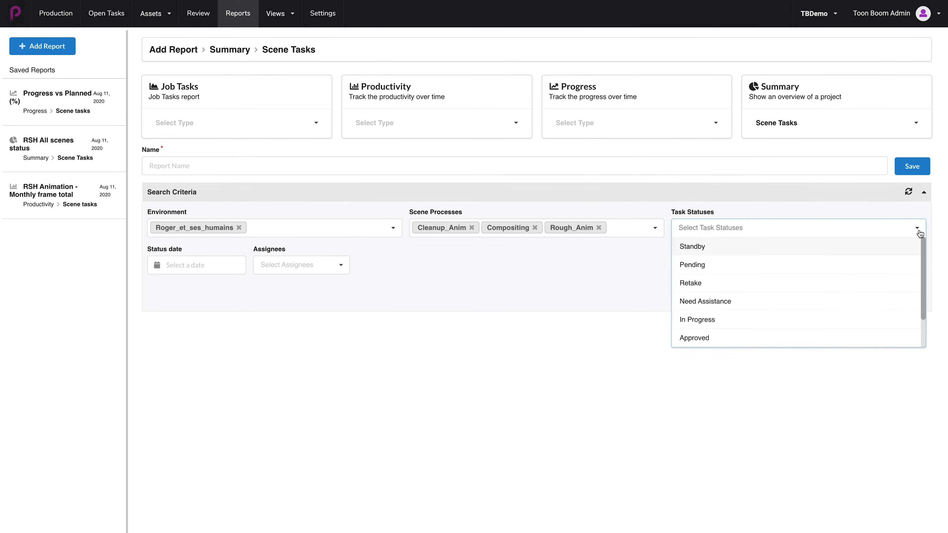
{"action": "scroll", "coordinate": [870, 287], "scroll_direction": "down", "scroll_amount": 1}
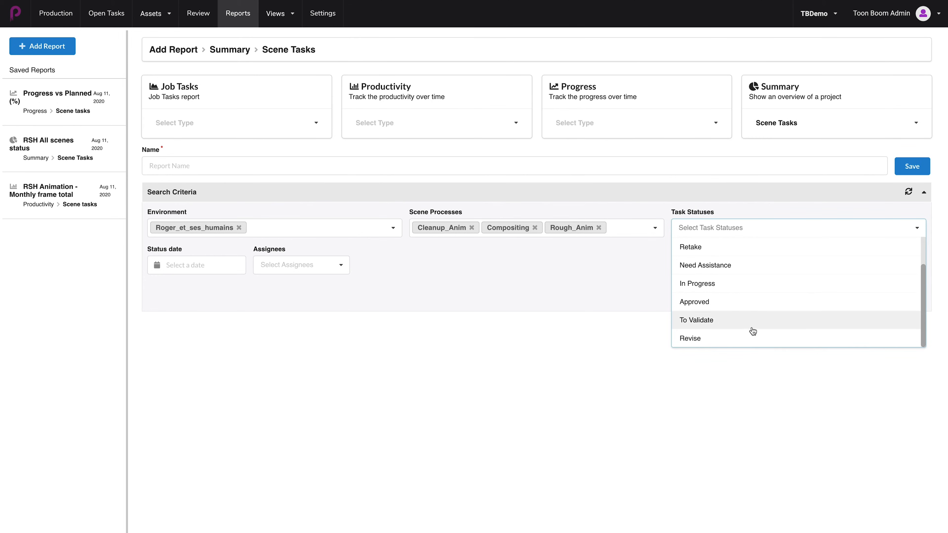
{"action": "left_click", "coordinate": [576, 262]}
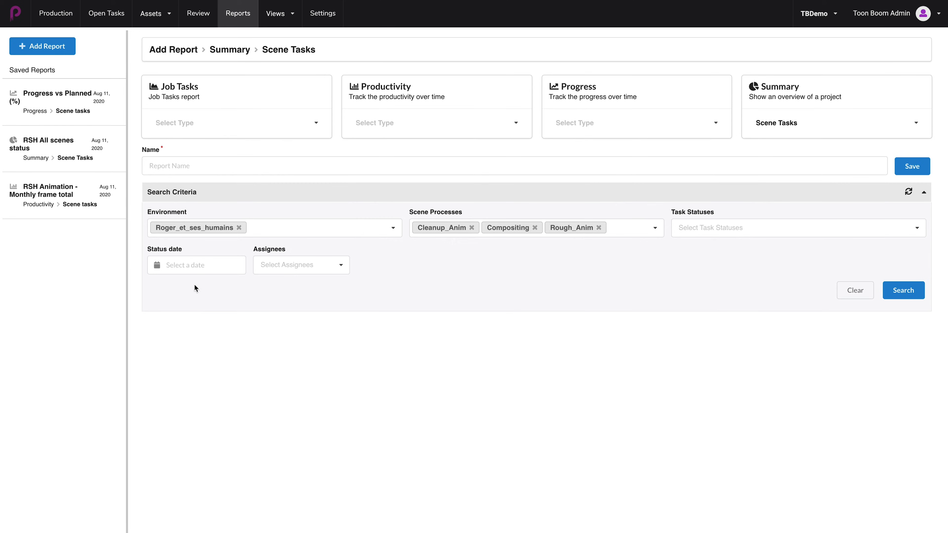
{"action": "left_click", "coordinate": [218, 264]}
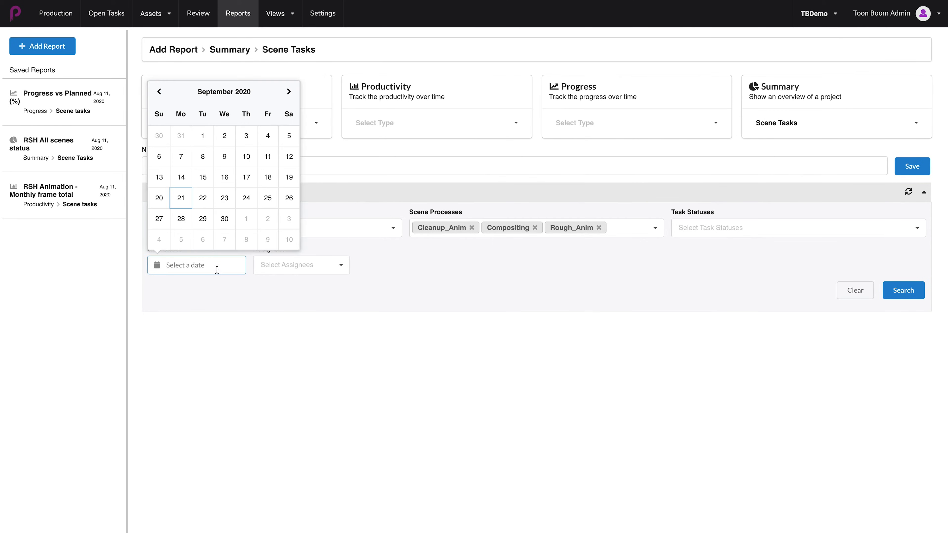
{"action": "left_click", "coordinate": [215, 293]}
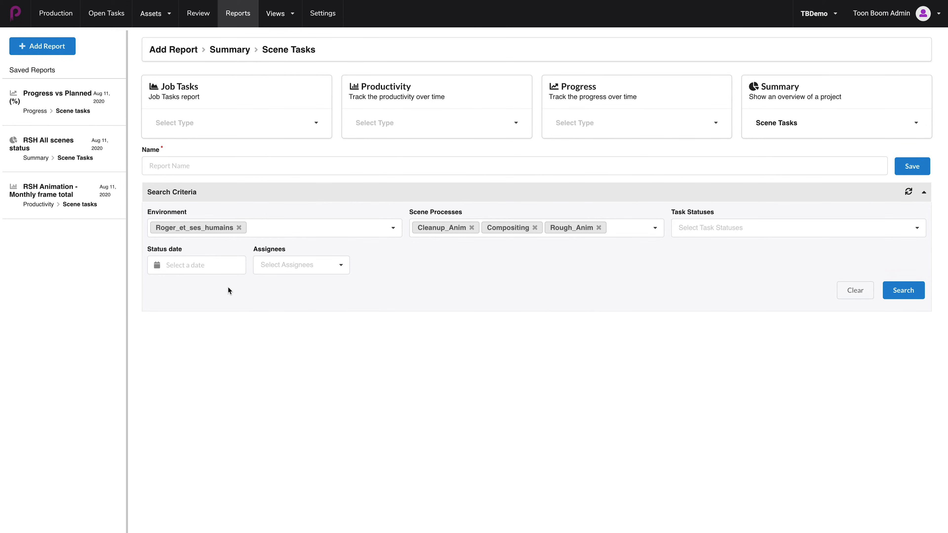
{"action": "left_click", "coordinate": [342, 265]}
{"action": "left_click", "coordinate": [458, 284]}
- Run the search with the chosen criteria to generate the report data table and graph
{"action": "left_click", "coordinate": [903, 291]}
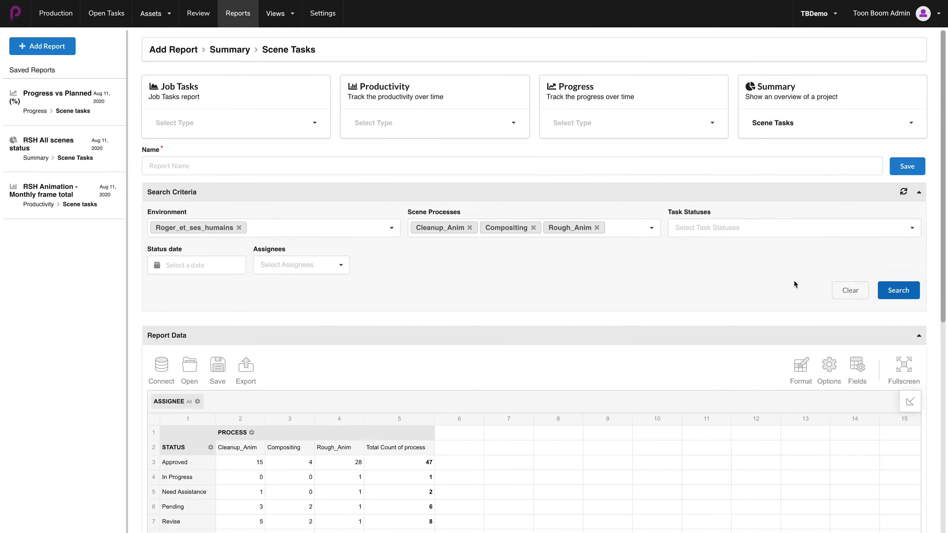
{"action": "scroll", "coordinate": [932, 365], "scroll_direction": "down", "scroll_amount": 1}
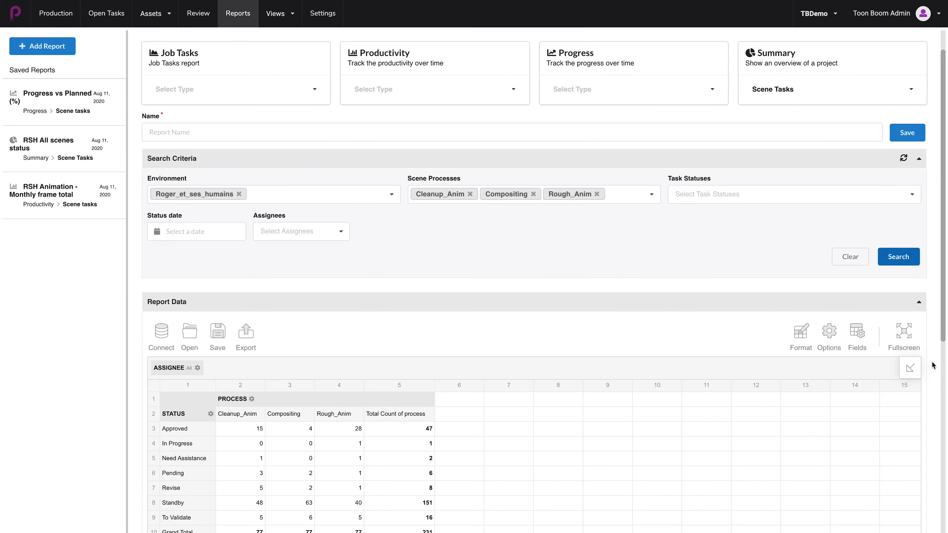
{"action": "scroll", "coordinate": [932, 365], "scroll_direction": "down", "scroll_amount": 3}
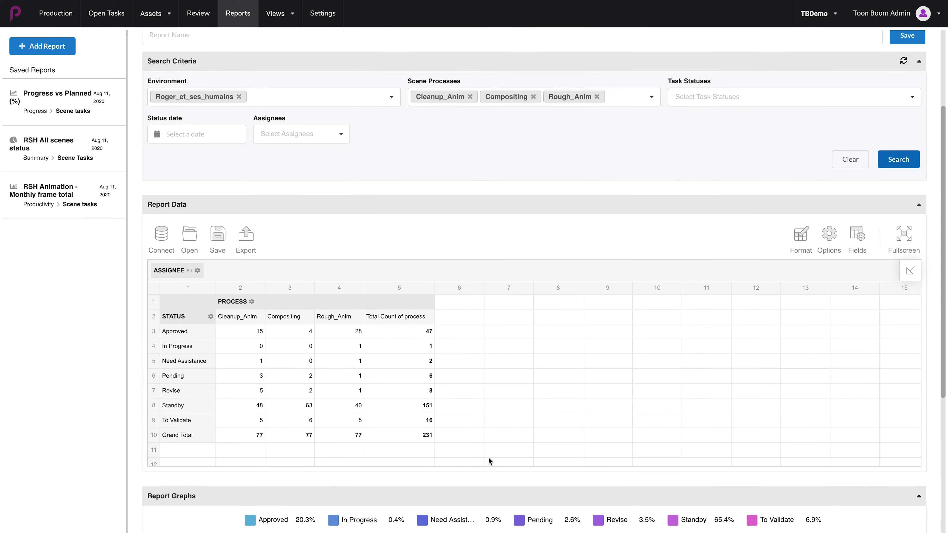
{"action": "scroll", "coordinate": [489, 460], "scroll_direction": "down", "scroll_amount": 5}
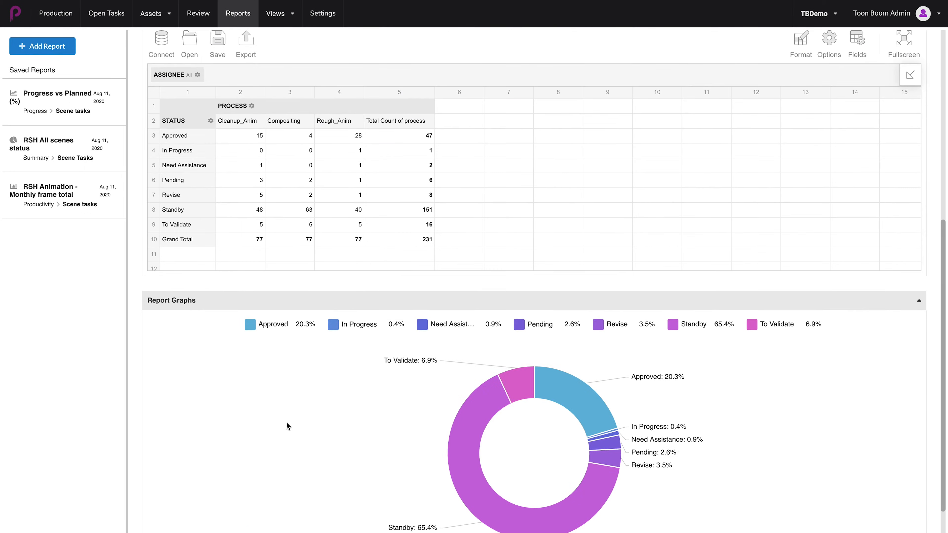
{"action": "scroll", "coordinate": [290, 426], "scroll_direction": "down", "scroll_amount": 1}
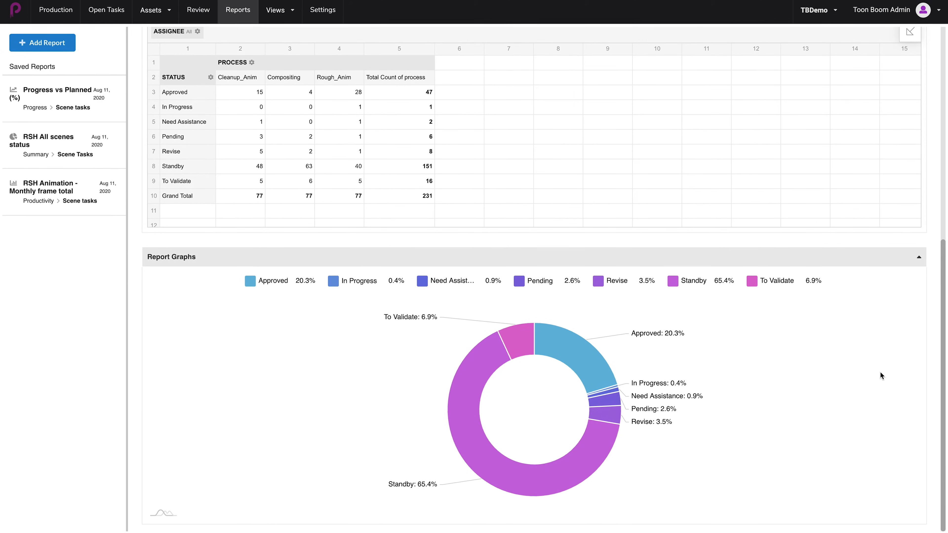
- Examine the per-process breakdown of the task statuses in the report's donut chart
{"action": "mouse_move", "coordinate": [260, 283]}
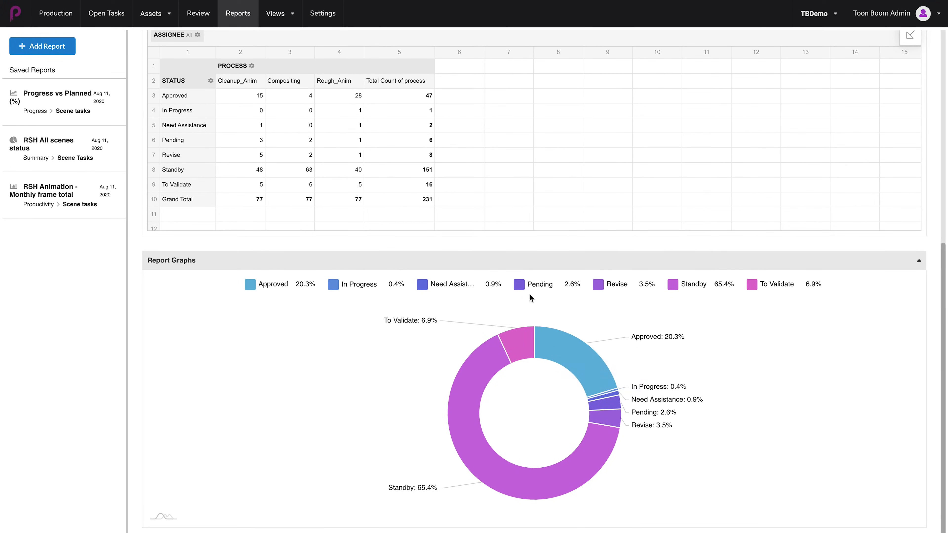
{"action": "mouse_move", "coordinate": [602, 287]}
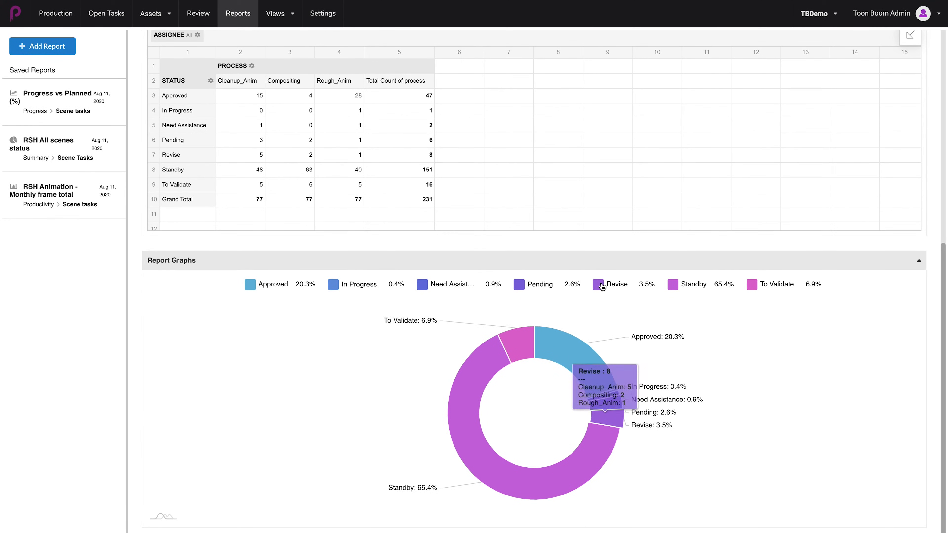
{"action": "mouse_move", "coordinate": [675, 286]}
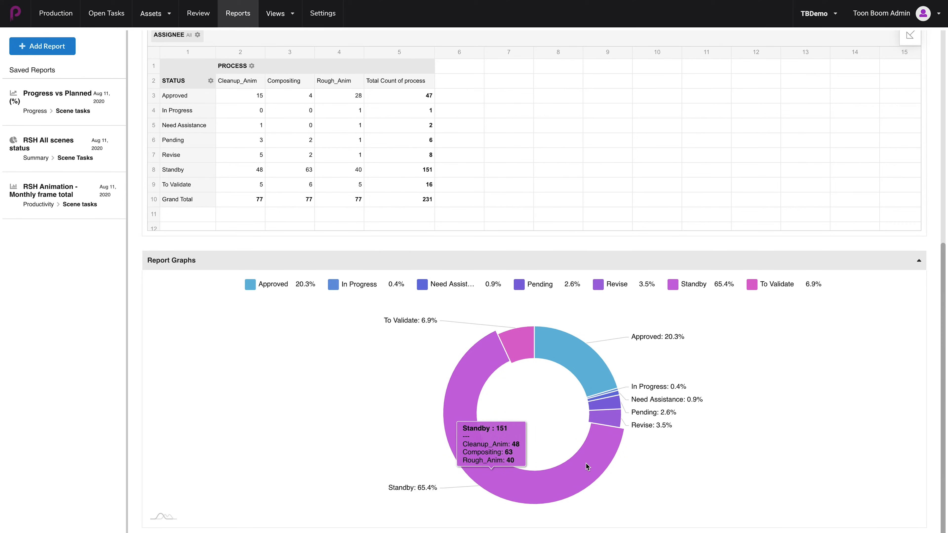
{"action": "mouse_move", "coordinate": [602, 416]}
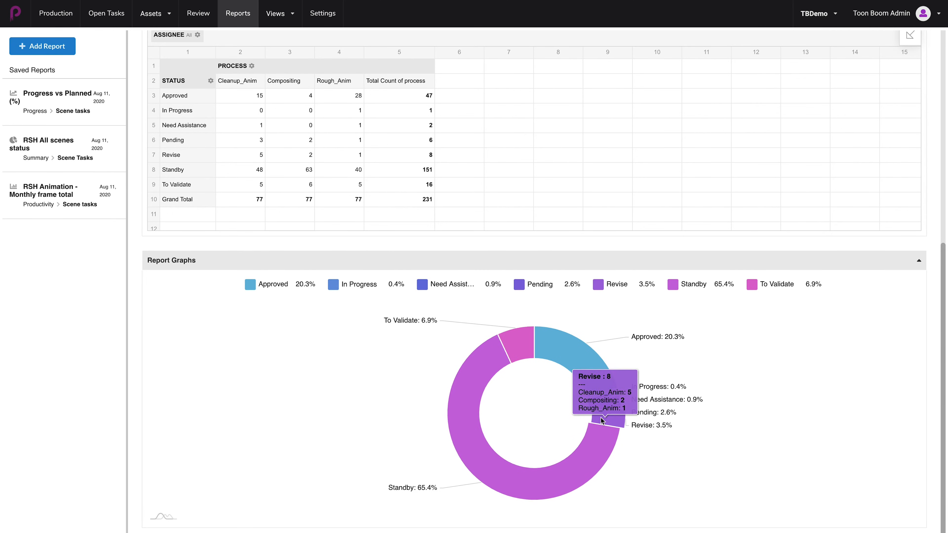
{"action": "mouse_move", "coordinate": [578, 370]}
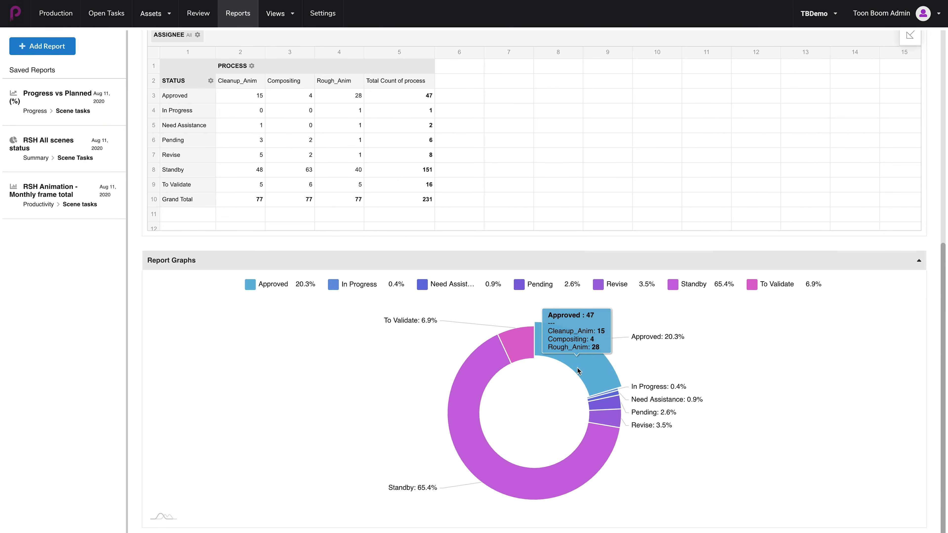
{"action": "mouse_move", "coordinate": [514, 350]}
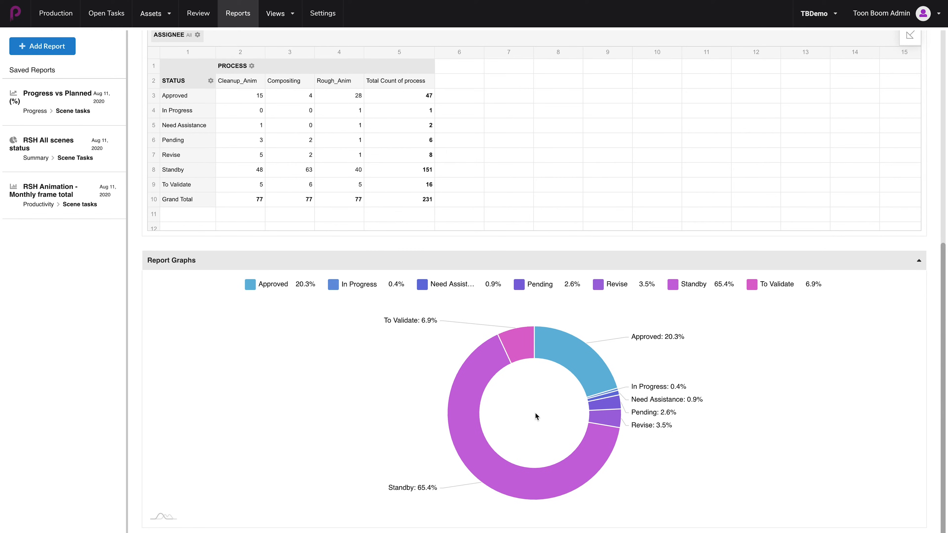
{"action": "mouse_move", "coordinate": [613, 393]}
- View the export formats available for the report data table
{"action": "scroll", "coordinate": [882, 350], "scroll_direction": "up", "scroll_amount": 5}
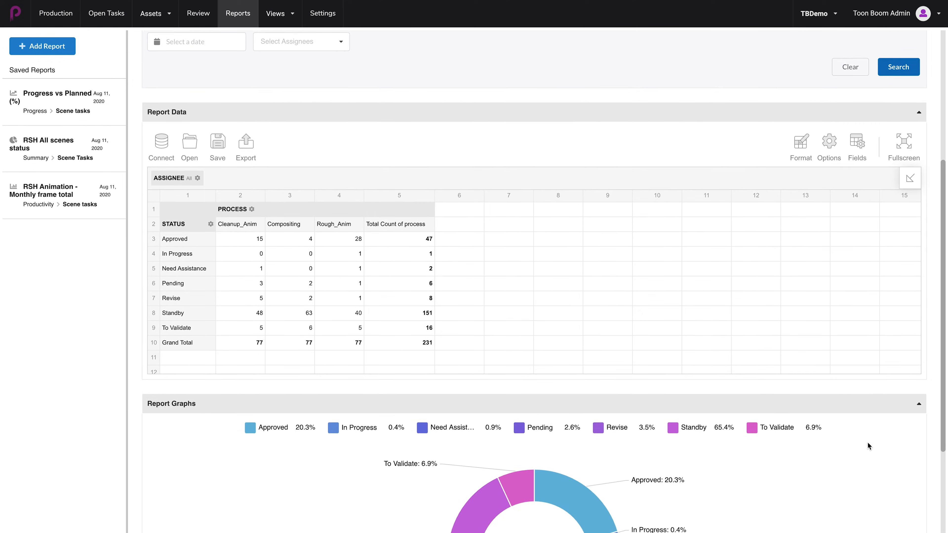
{"action": "scroll", "coordinate": [865, 444], "scroll_direction": "up", "scroll_amount": 1}
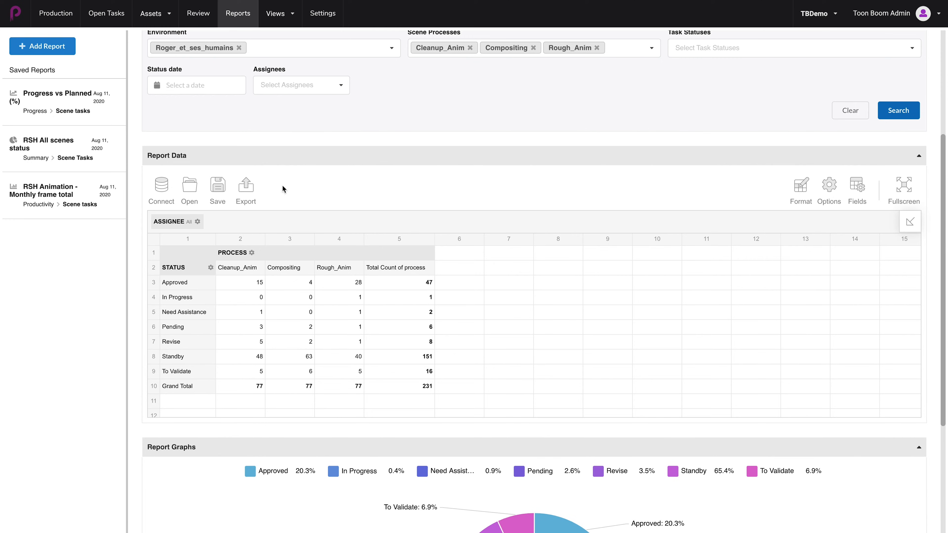
{"action": "mouse_move", "coordinate": [250, 187]}
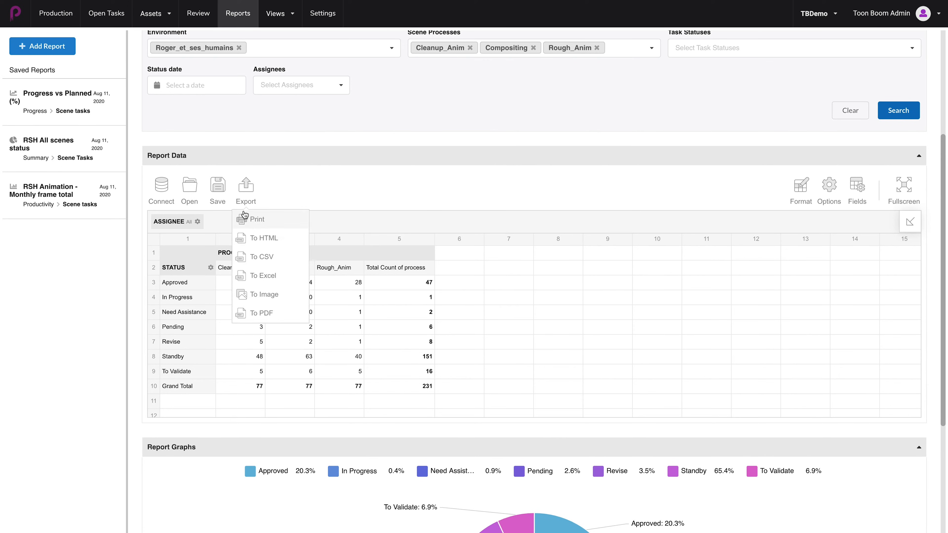
{"action": "left_click", "coordinate": [218, 185]}
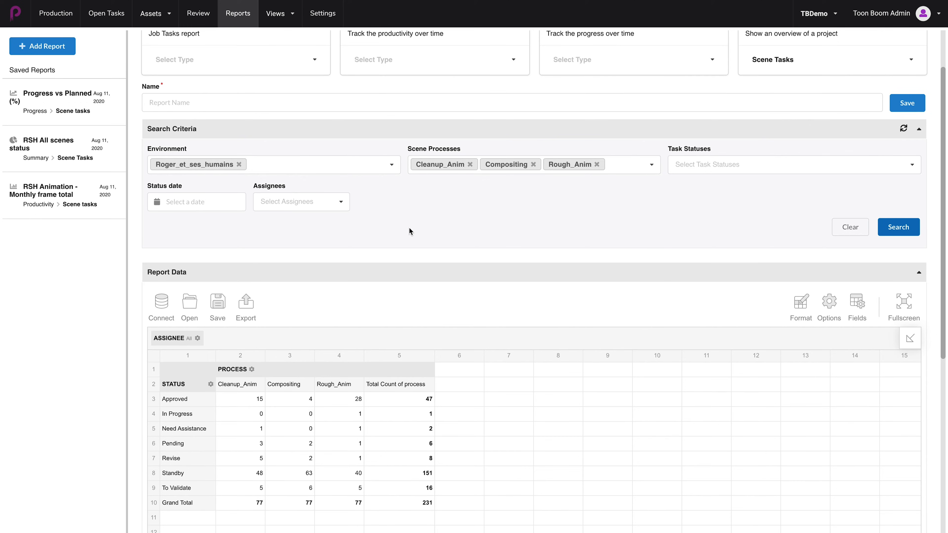
{"action": "left_click", "coordinate": [272, 103]}
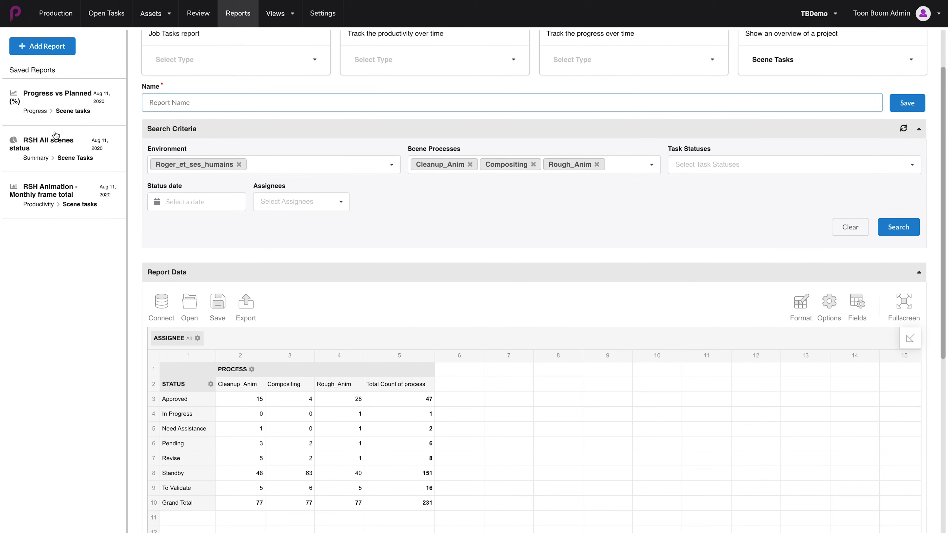
{"action": "left_click_drag", "start_coordinate": [52, 174], "coordinate": [50, 100]}
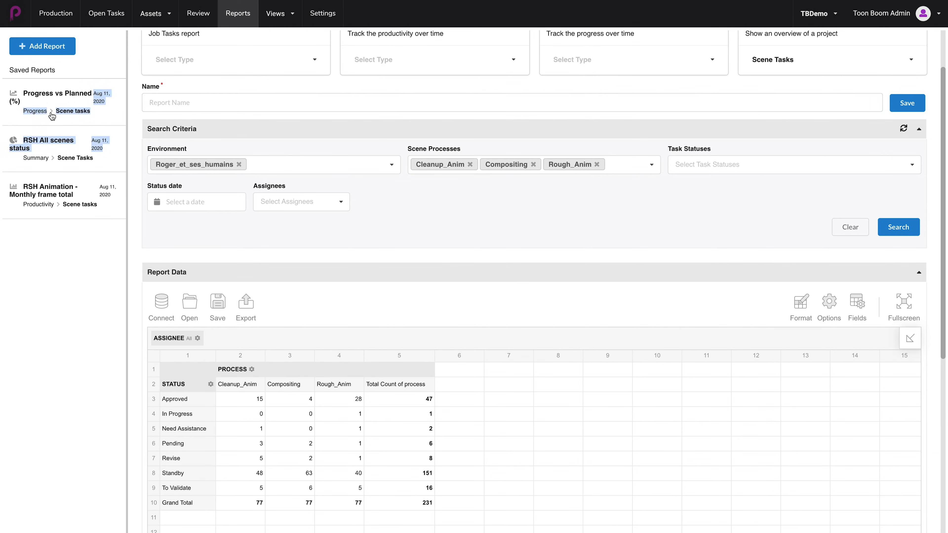
{"action": "left_click", "coordinate": [57, 254]}
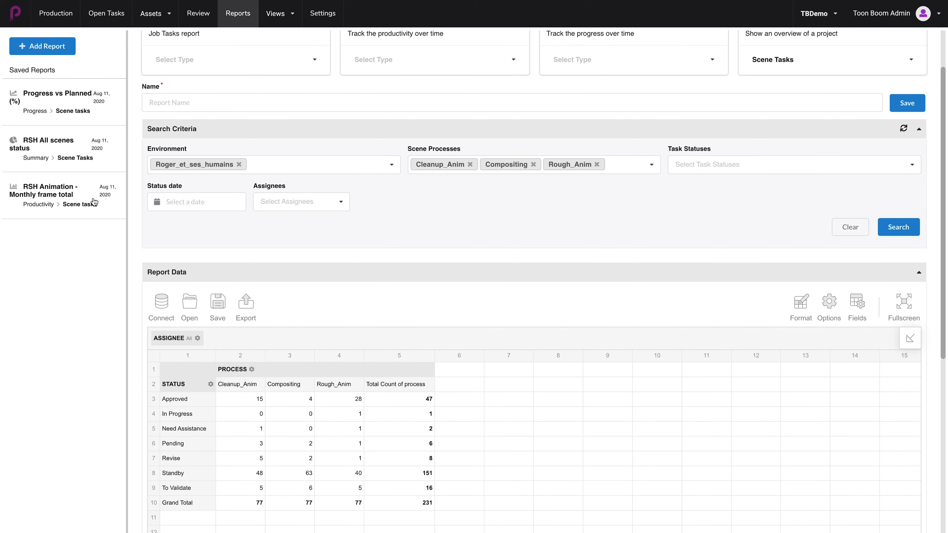
- Open the saved report RSH Animation - Monthly frame total and review its data table and graph
{"action": "left_click", "coordinate": [46, 198]}
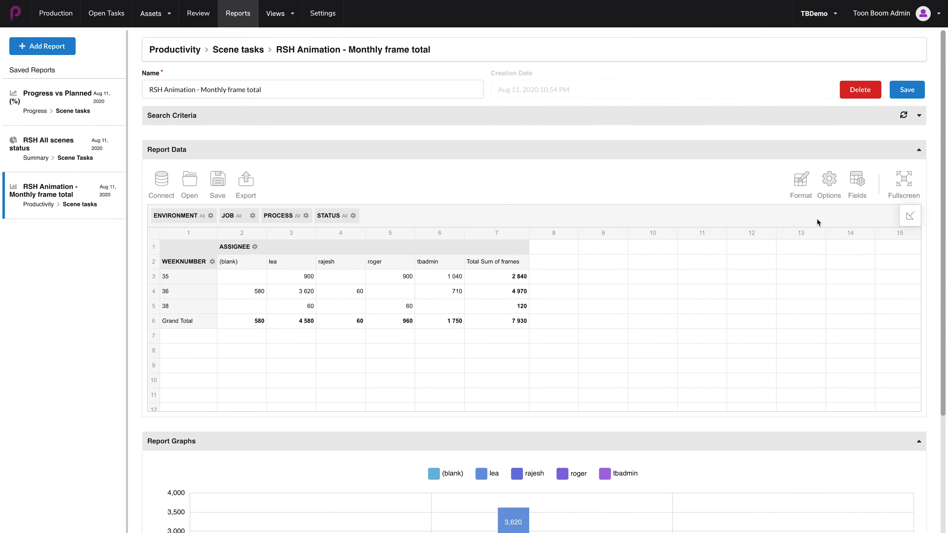
{"action": "scroll", "coordinate": [936, 278], "scroll_direction": "down", "scroll_amount": 4}
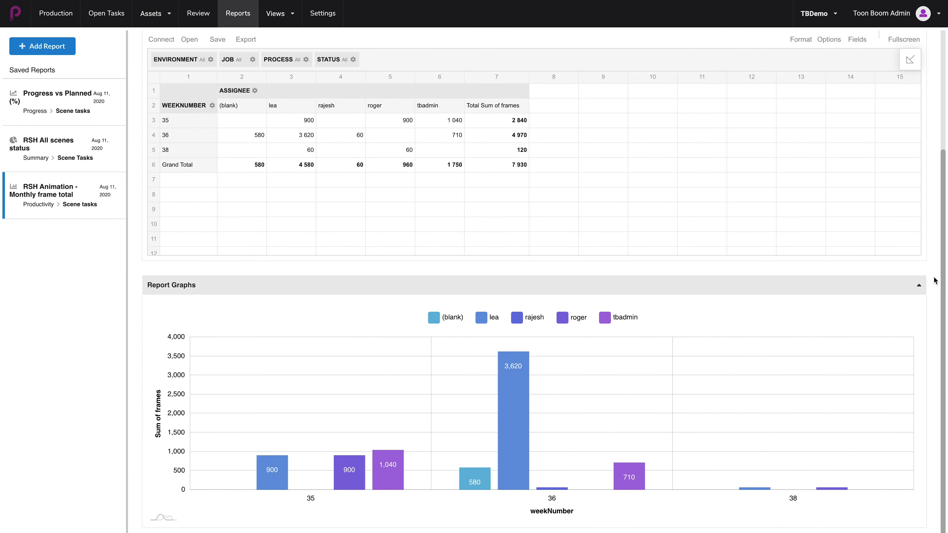
{"action": "scroll", "coordinate": [935, 278], "scroll_direction": "up", "scroll_amount": 4}
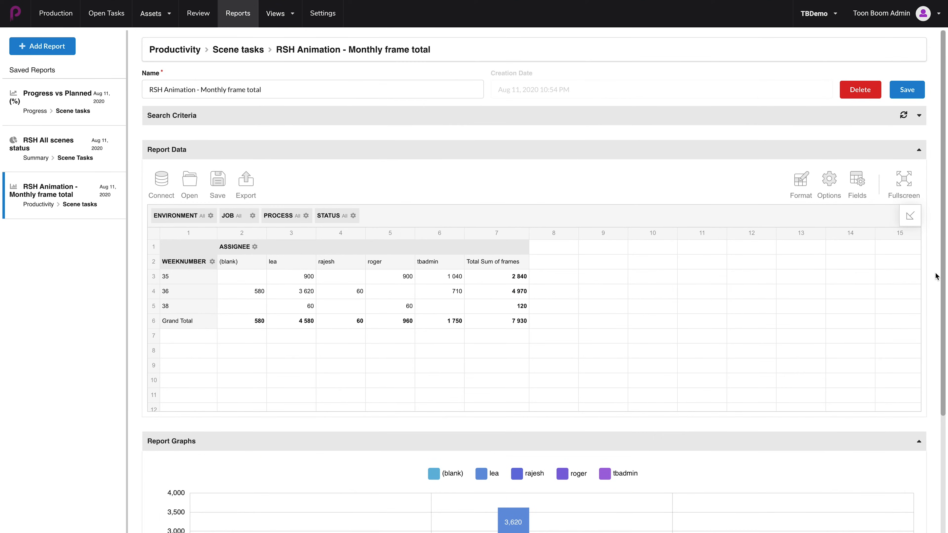
- Show the report's search criteria and set the date range type to Fixed Date Range
{"action": "scroll", "coordinate": [935, 279], "scroll_direction": "down", "scroll_amount": 4}
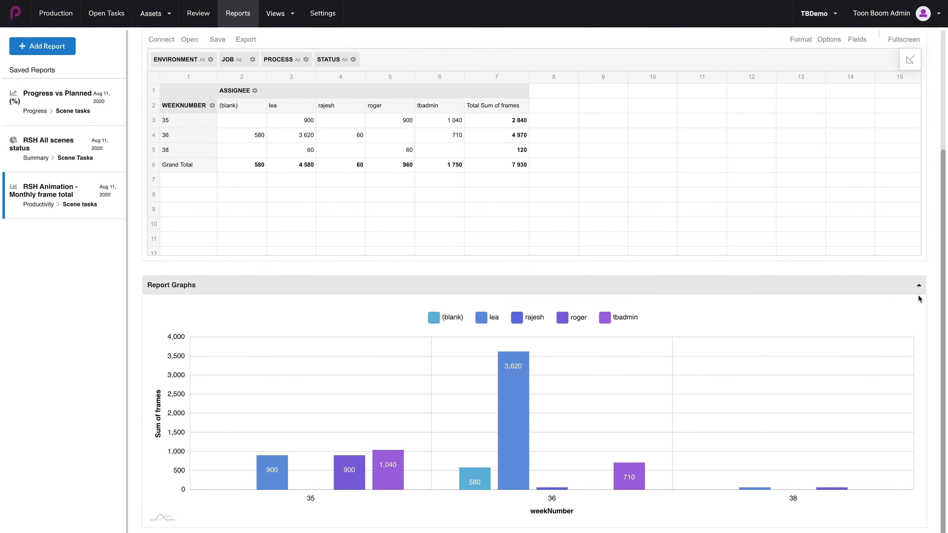
{"action": "scroll", "coordinate": [933, 296], "scroll_direction": "up", "scroll_amount": 4}
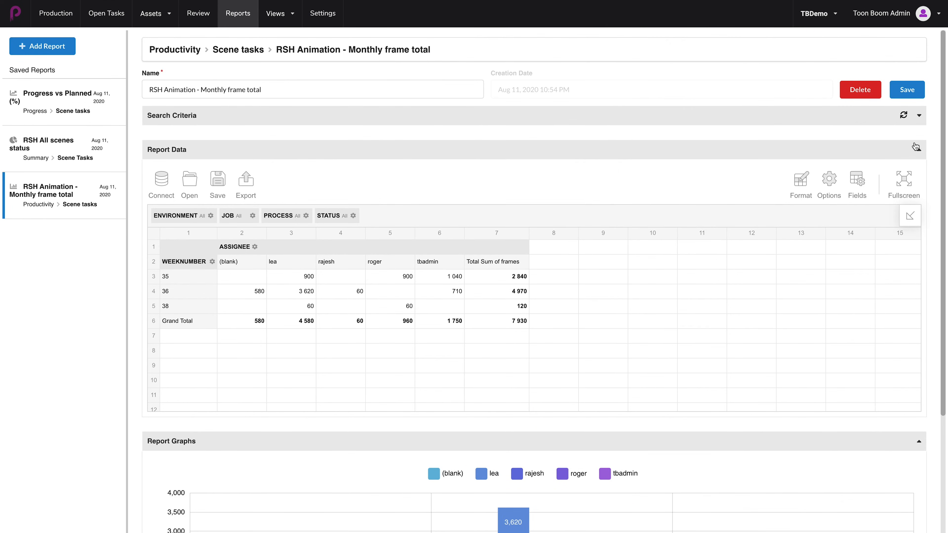
{"action": "left_click", "coordinate": [919, 117]}
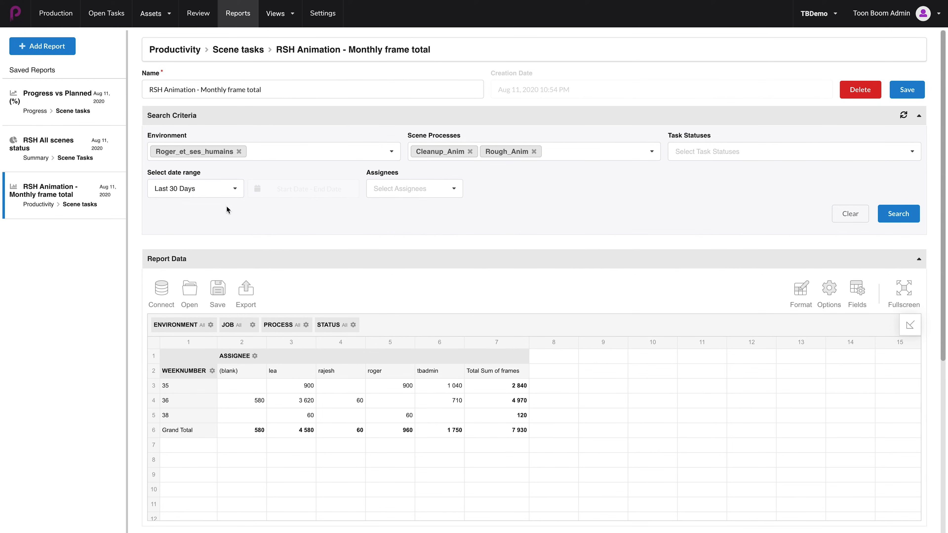
{"action": "left_click", "coordinate": [234, 191]}
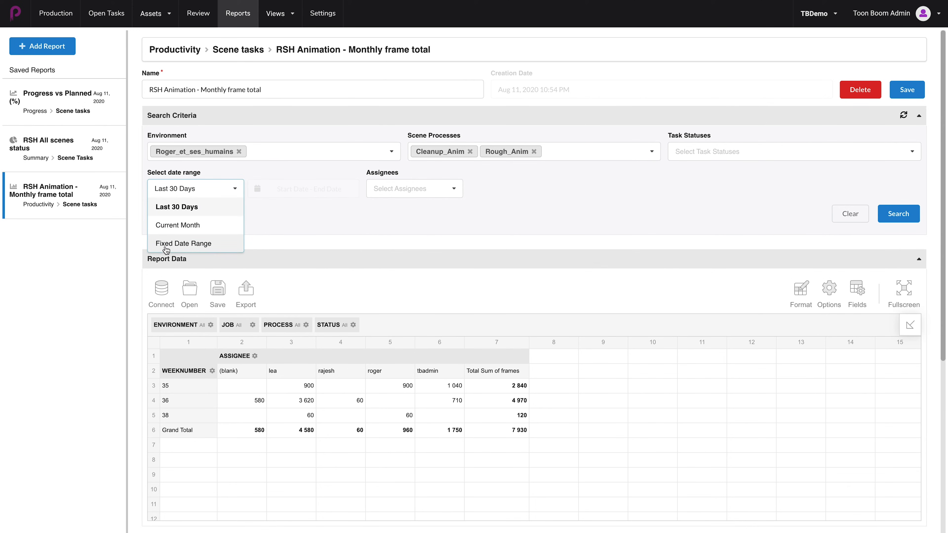
{"action": "left_click", "coordinate": [184, 245]}
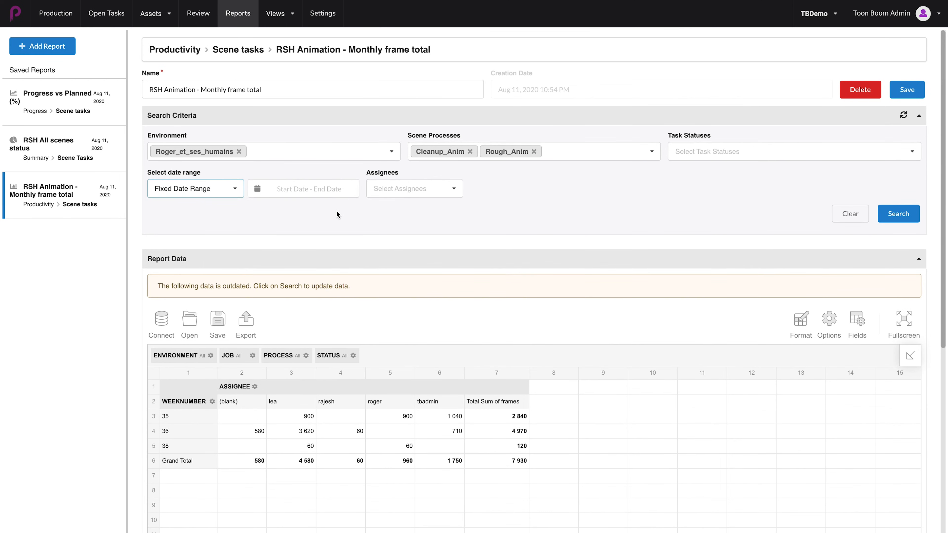
- Set the start date of the fixed date range to 2020-07-01
{"action": "left_click", "coordinate": [321, 189]}
{"action": "left_click", "coordinate": [259, 237]}
{"action": "left_click", "coordinate": [259, 237]}
{"action": "left_click", "coordinate": [325, 284]}
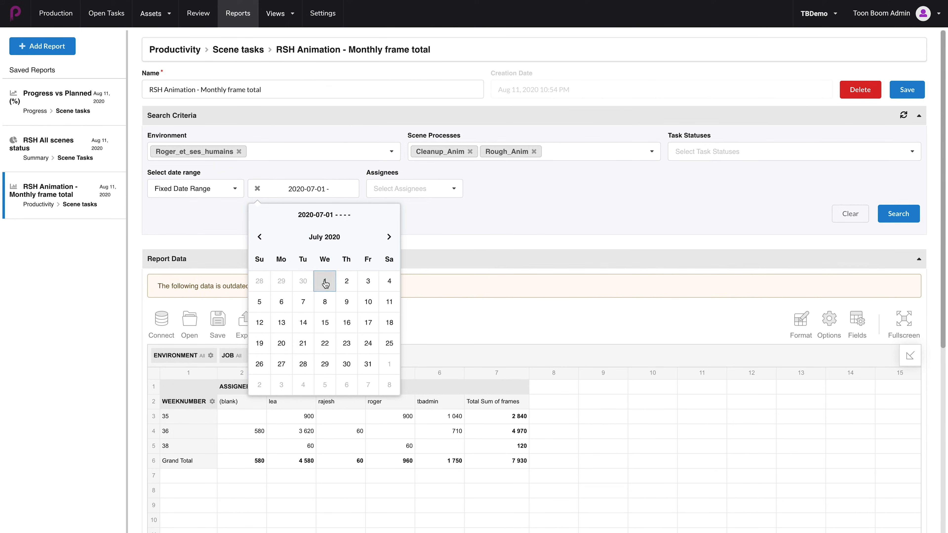
{"action": "left_click", "coordinate": [451, 222]}
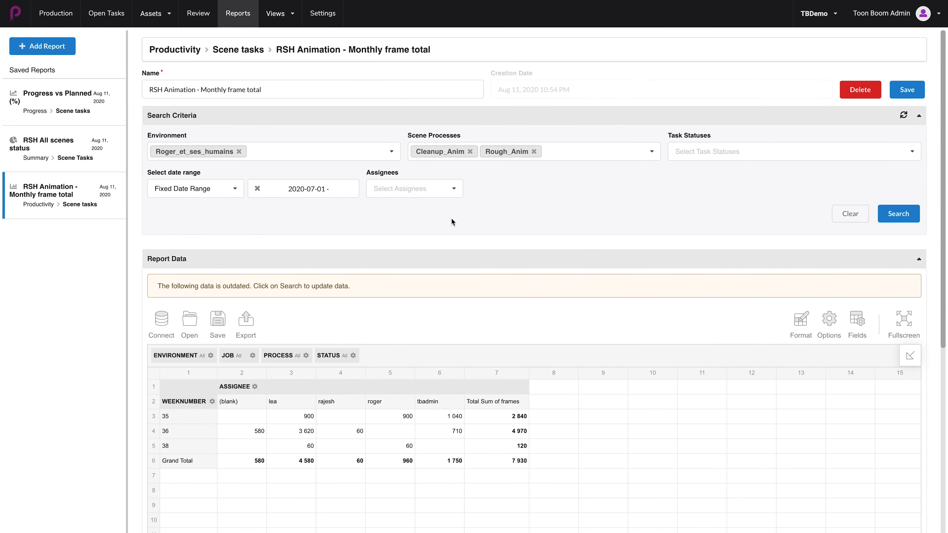
- Set the end date of the range to 2020-09-15 and run the search to update the report data
{"action": "left_click", "coordinate": [341, 189]}
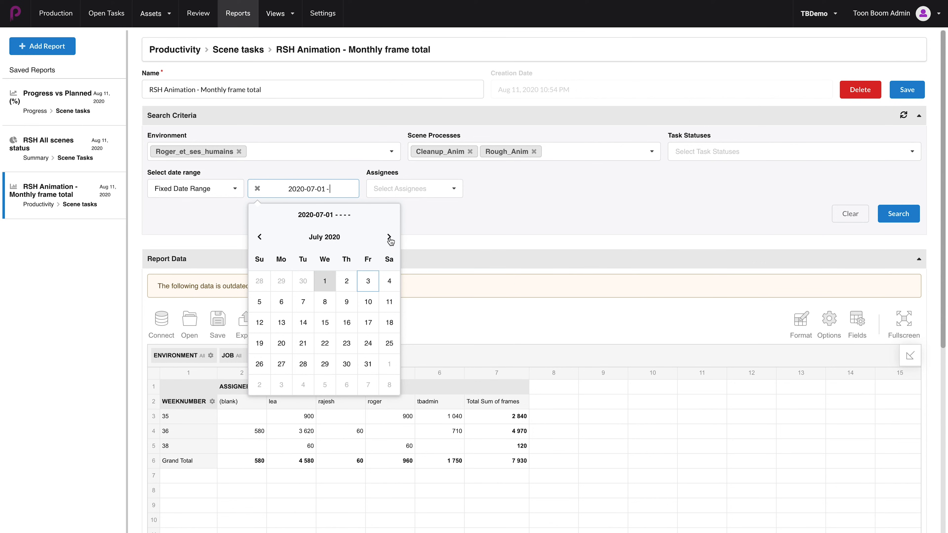
{"action": "left_click", "coordinate": [388, 238]}
{"action": "left_click", "coordinate": [388, 238]}
{"action": "left_click", "coordinate": [388, 238]}
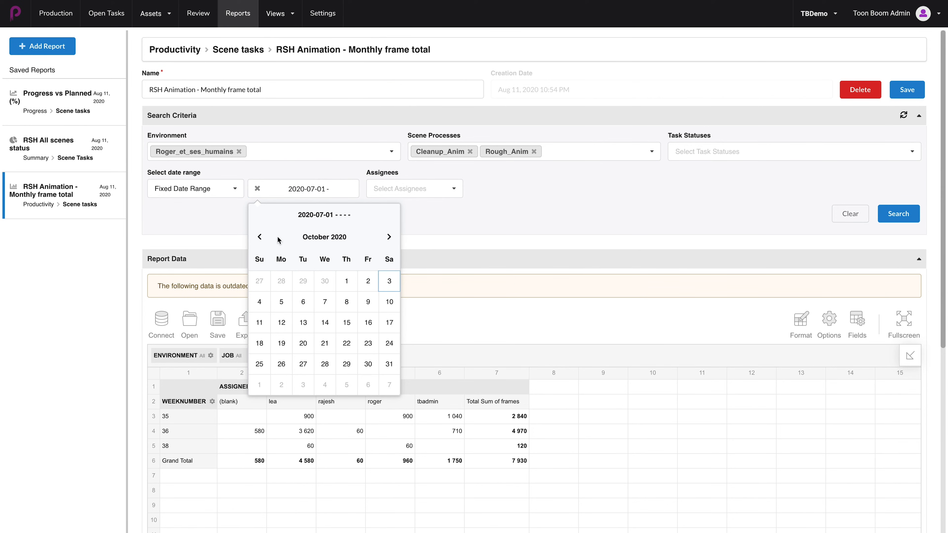
{"action": "left_click", "coordinate": [260, 236]}
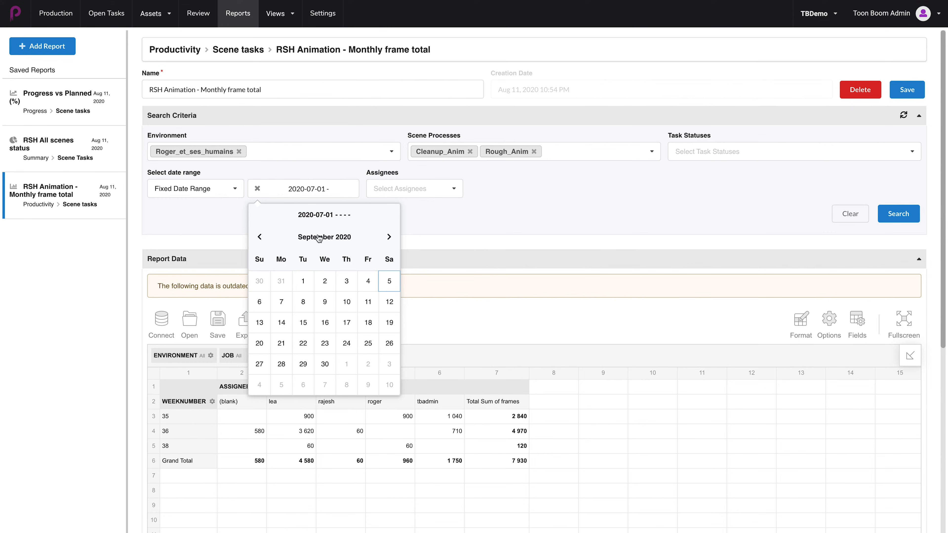
{"action": "left_click", "coordinate": [303, 322]}
{"action": "left_click", "coordinate": [450, 226]}
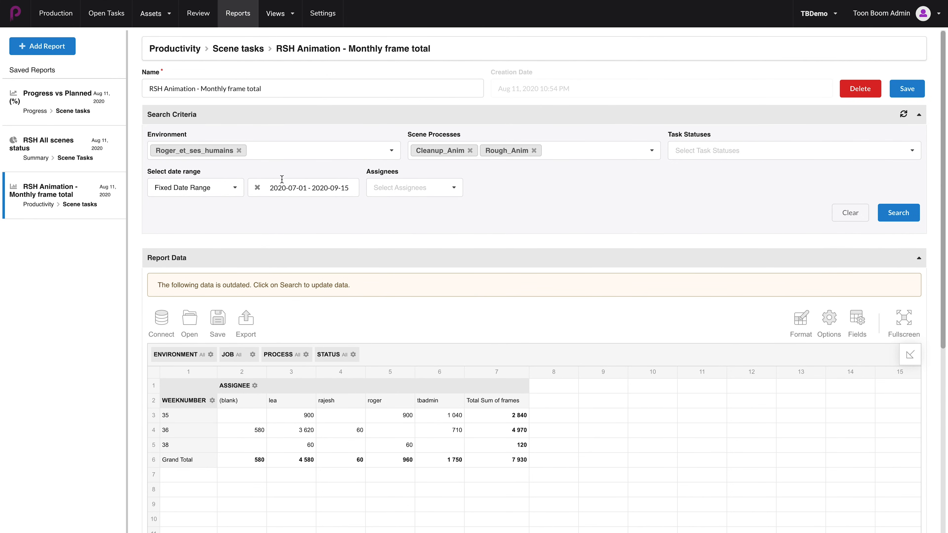
{"action": "left_click", "coordinate": [901, 211]}
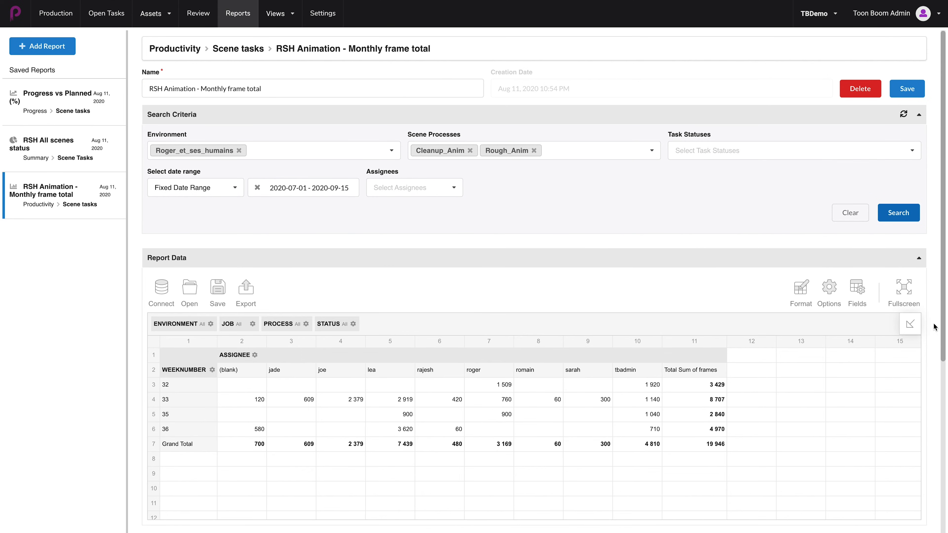
- Examine the sum of frames per assignee for each week in the report's bar graph
{"action": "scroll", "coordinate": [934, 325], "scroll_direction": "down", "scroll_amount": 5}
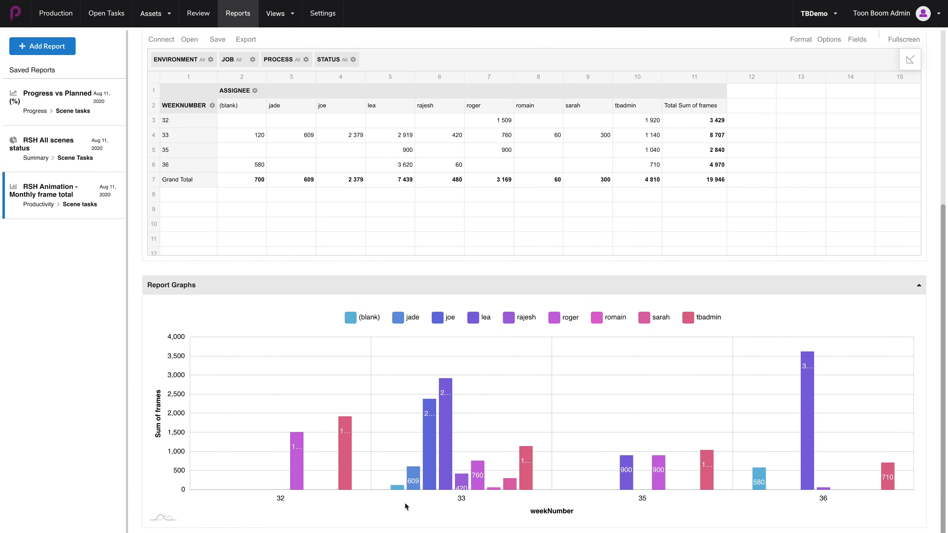
{"action": "mouse_move", "coordinate": [346, 466]}
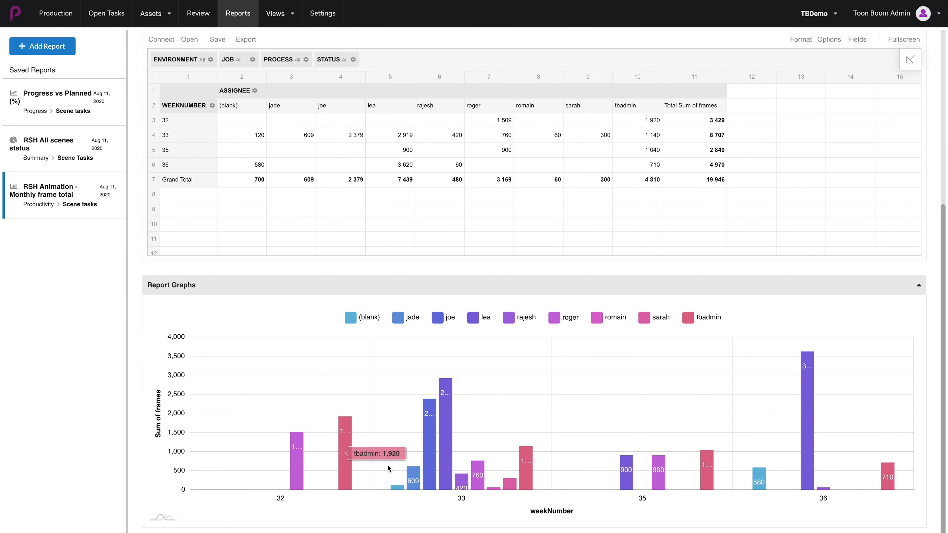
{"action": "mouse_move", "coordinate": [434, 432]}
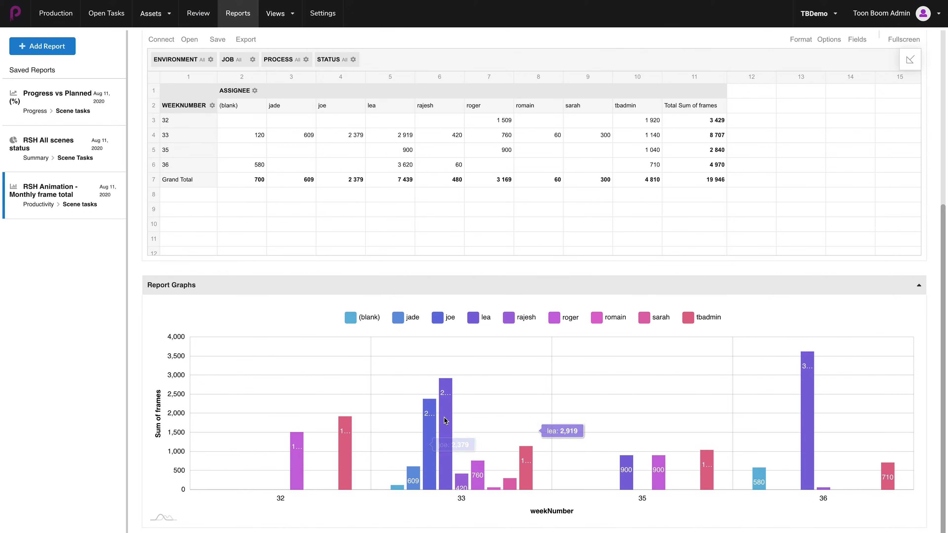
{"action": "mouse_move", "coordinate": [460, 485]}
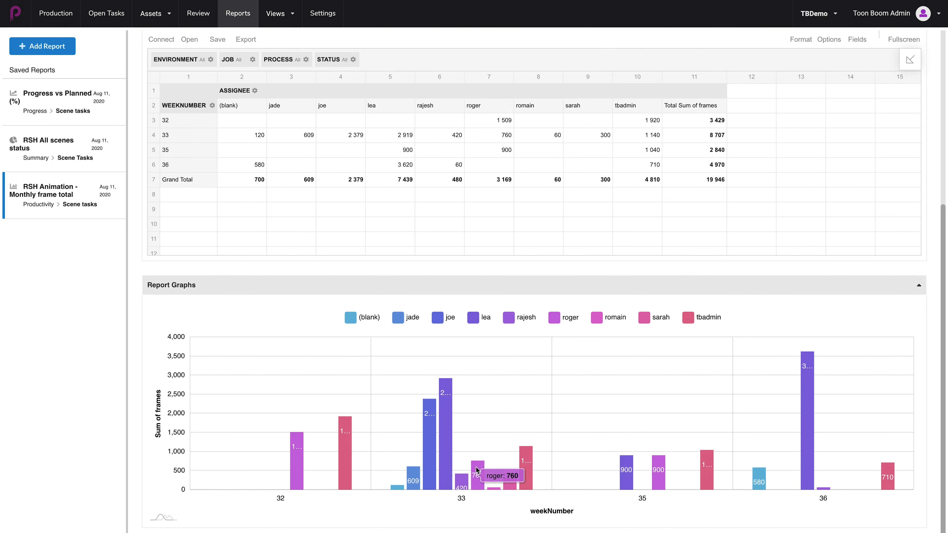
{"action": "mouse_move", "coordinate": [529, 470]}
{"action": "mouse_move", "coordinate": [627, 480]}
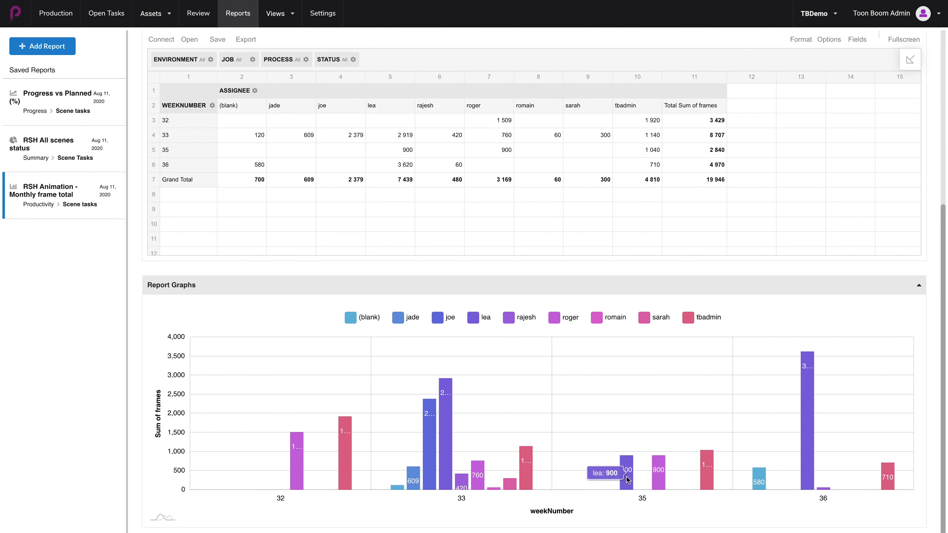
{"action": "mouse_move", "coordinate": [758, 475]}
{"action": "mouse_move", "coordinate": [809, 397]}
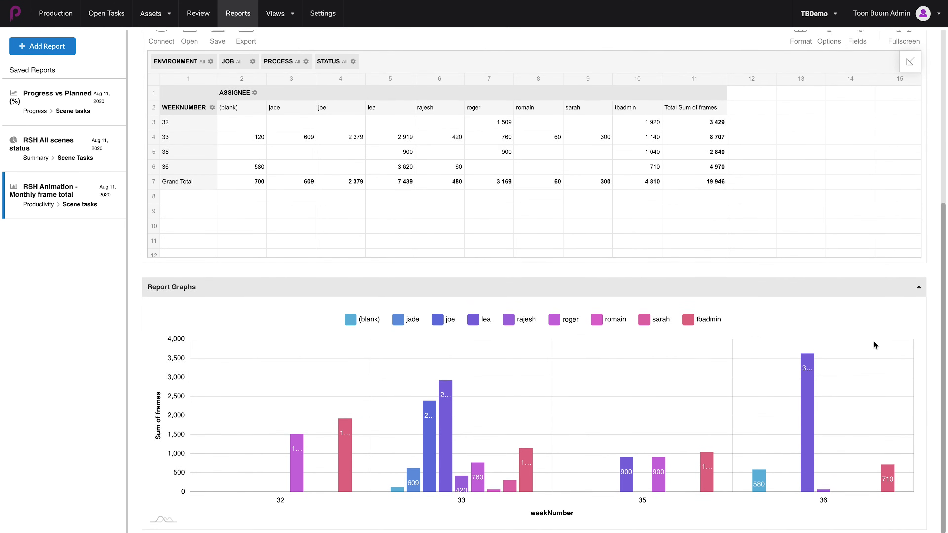
- View the export formats available for the updated monthly frame total data
{"action": "scroll", "coordinate": [930, 328], "scroll_direction": "up", "scroll_amount": 6}
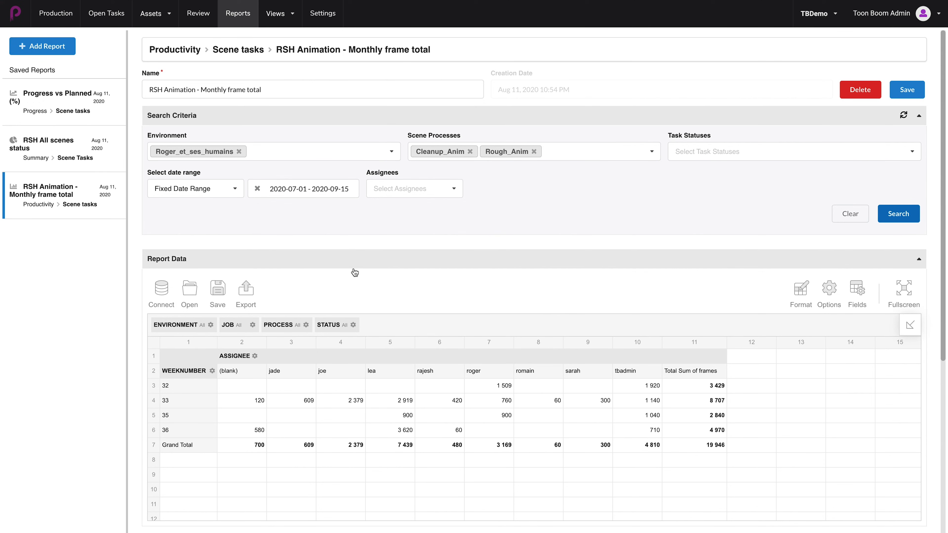
{"action": "mouse_move", "coordinate": [247, 292]}
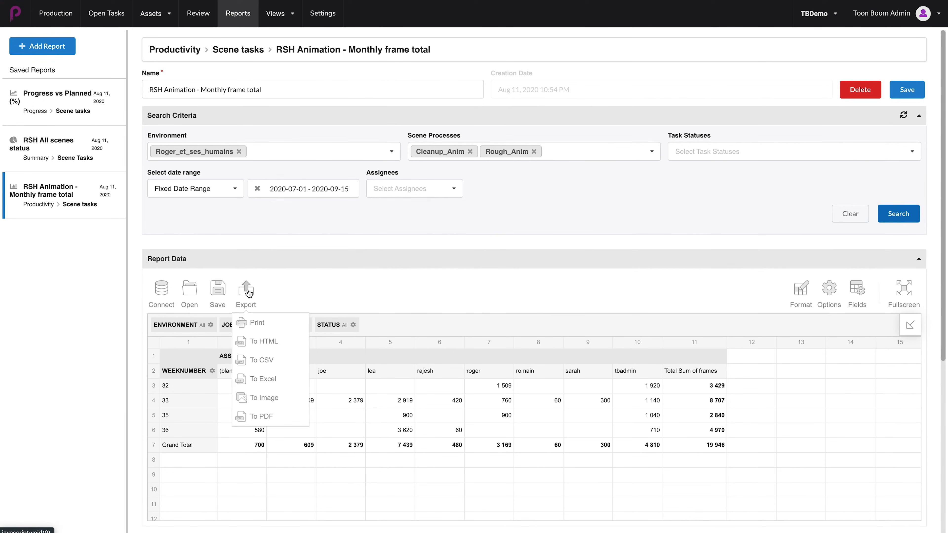